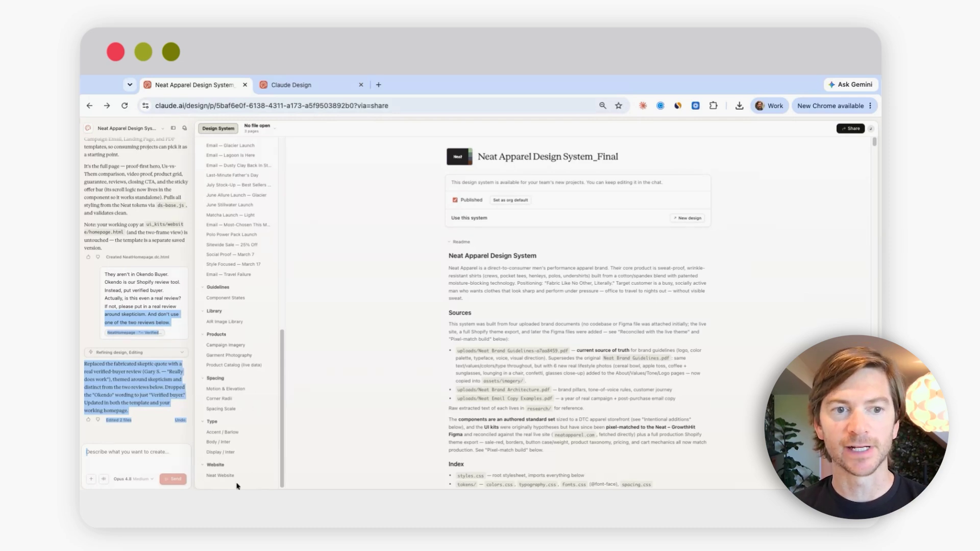
- Find the Neat Website entry in the design system's Website section and open it for editing
scroll(237, 480, "up", 15)
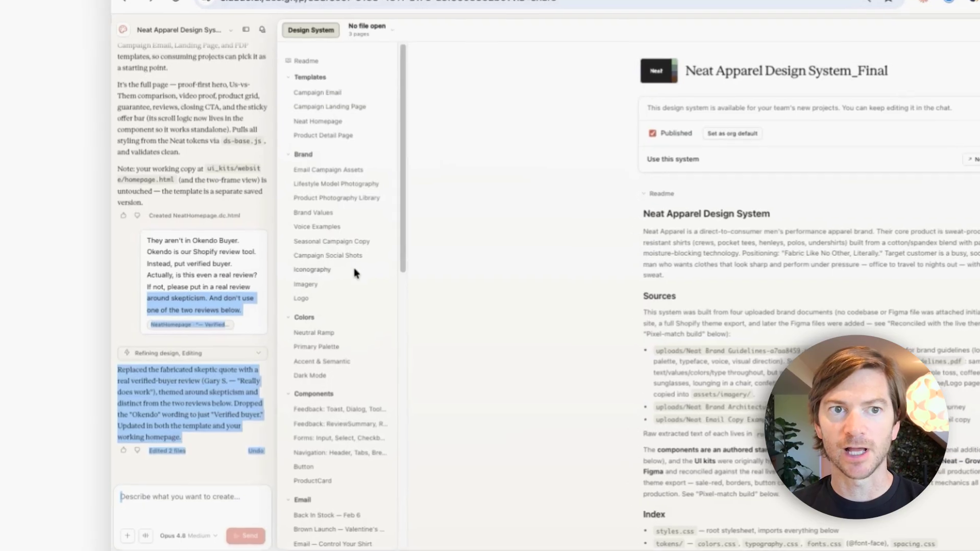
scroll(356, 273, "down", 15)
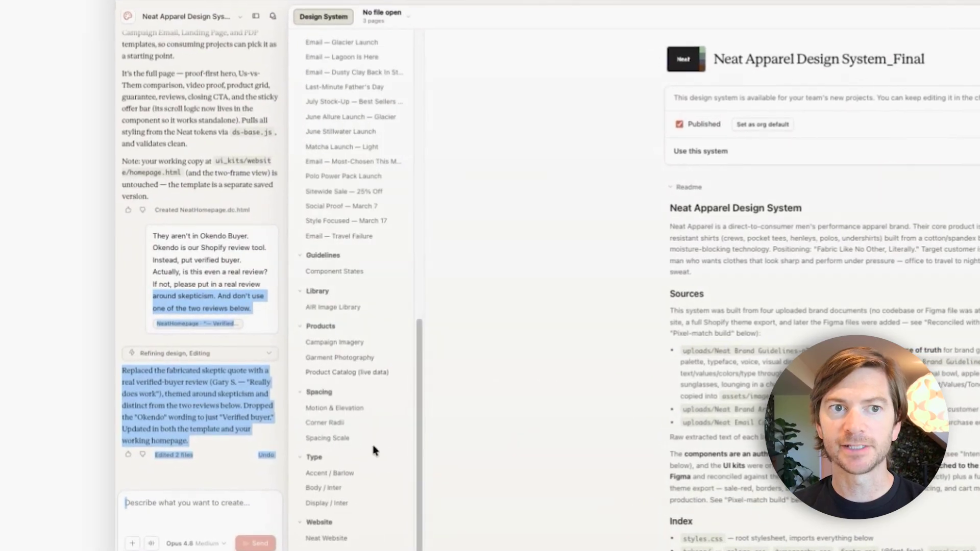
left_click(327, 538)
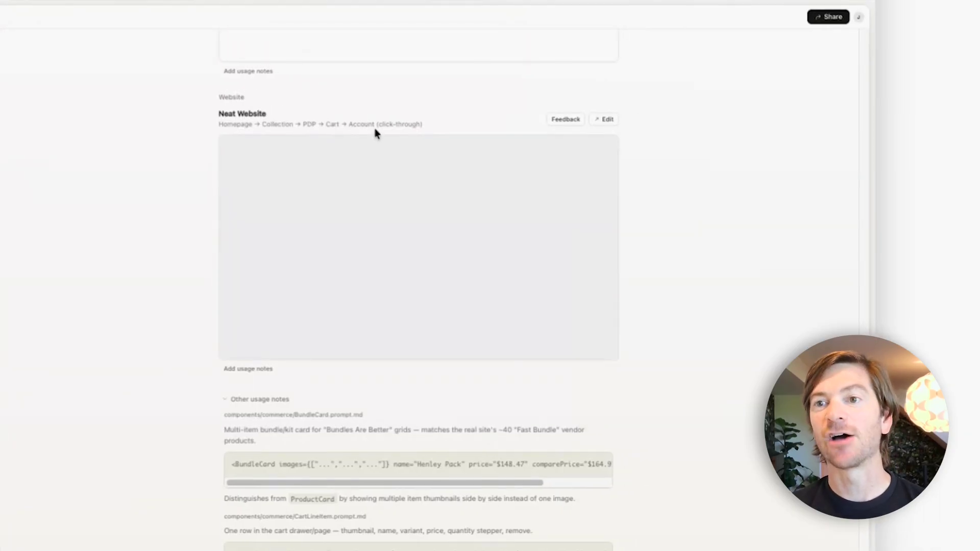
left_click(606, 119)
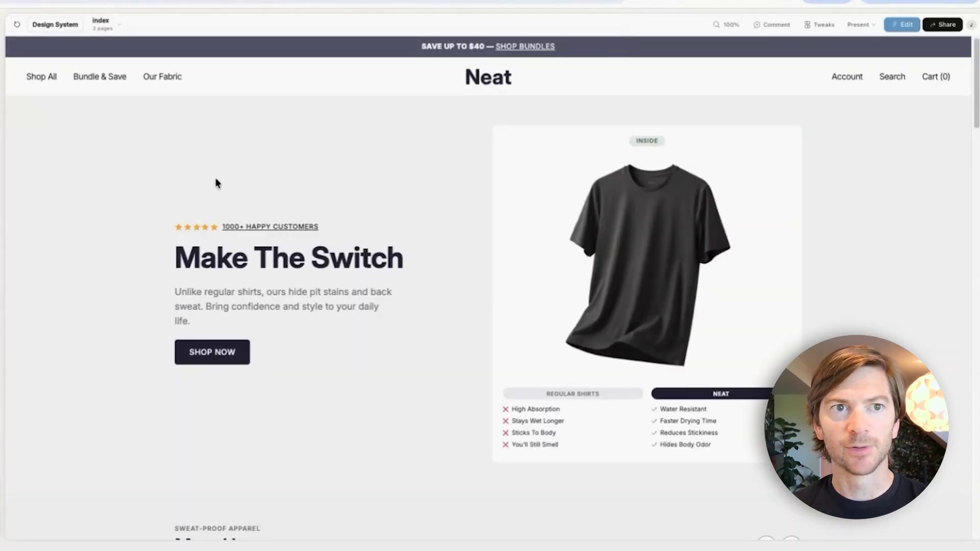
- Examine the Neat homepage's Shop All menu, Must Haves products and customer proof section
mouse_move(45, 72)
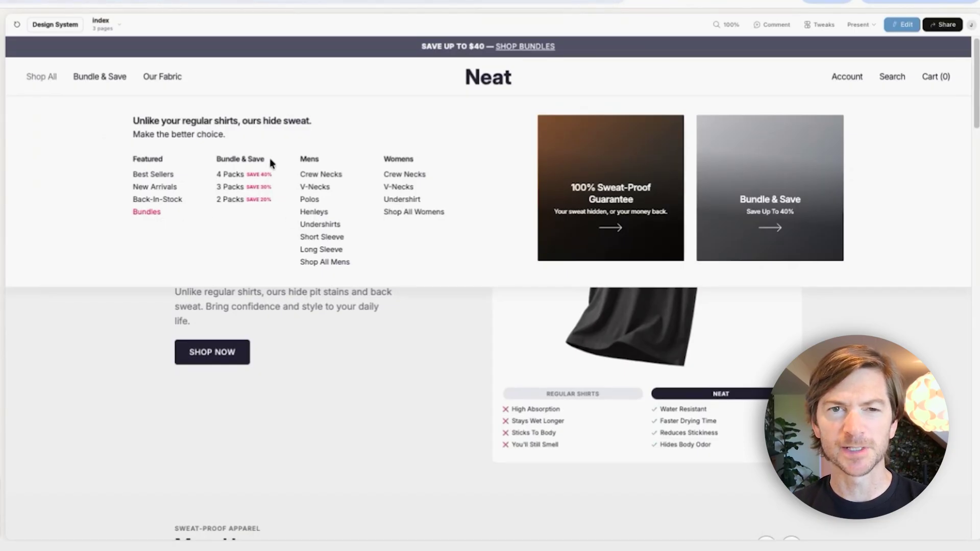
scroll(398, 400, "down", 5)
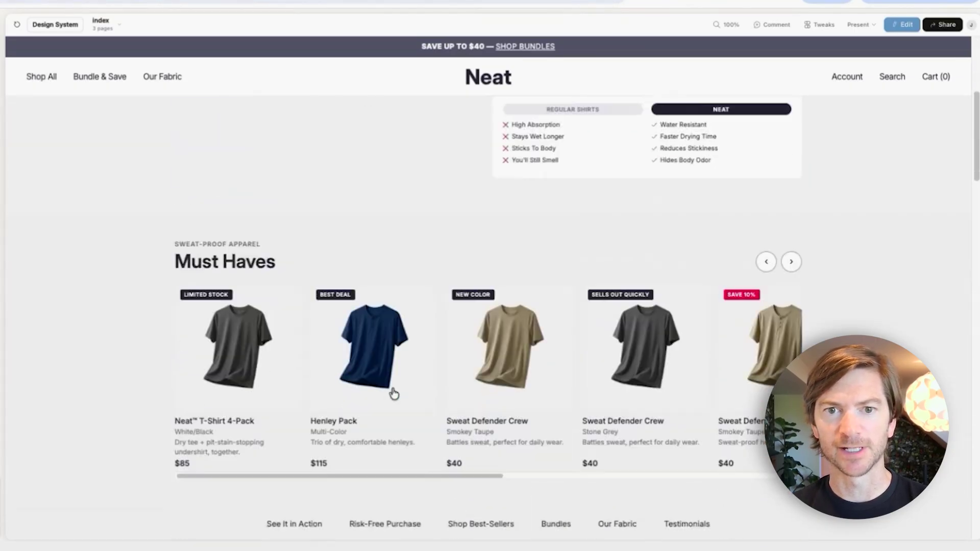
scroll(394, 392, "down", 4)
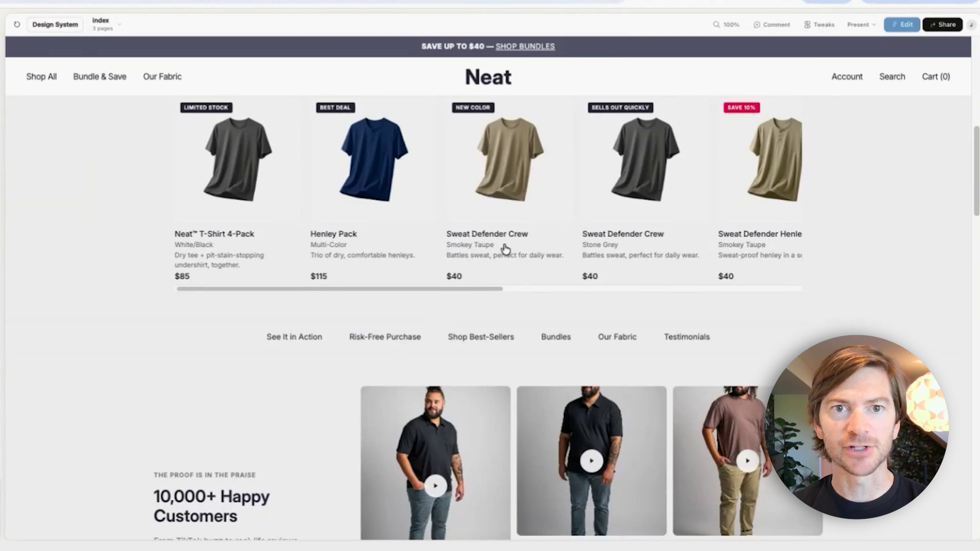
scroll(505, 248, "down", 2)
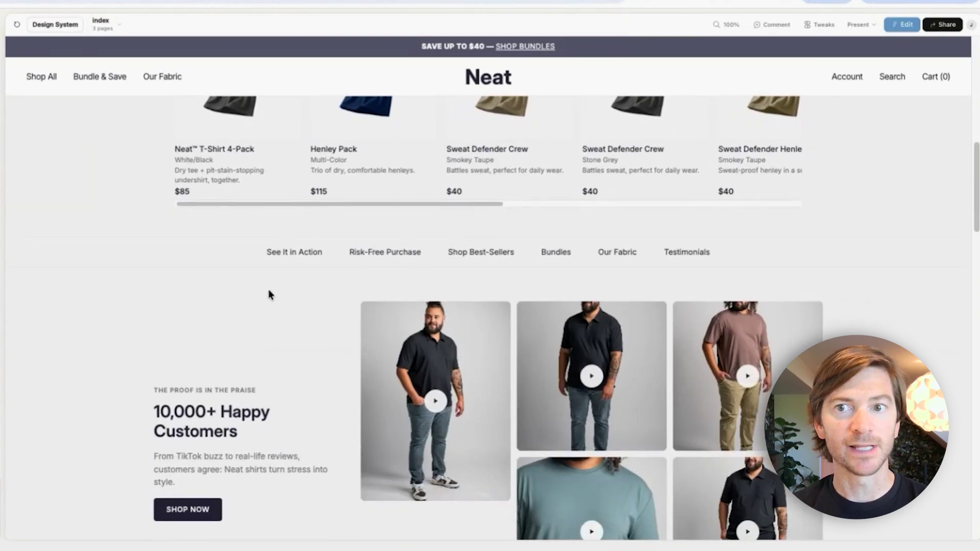
scroll(553, 207, "down", 4)
scroll(415, 289, "up", 3)
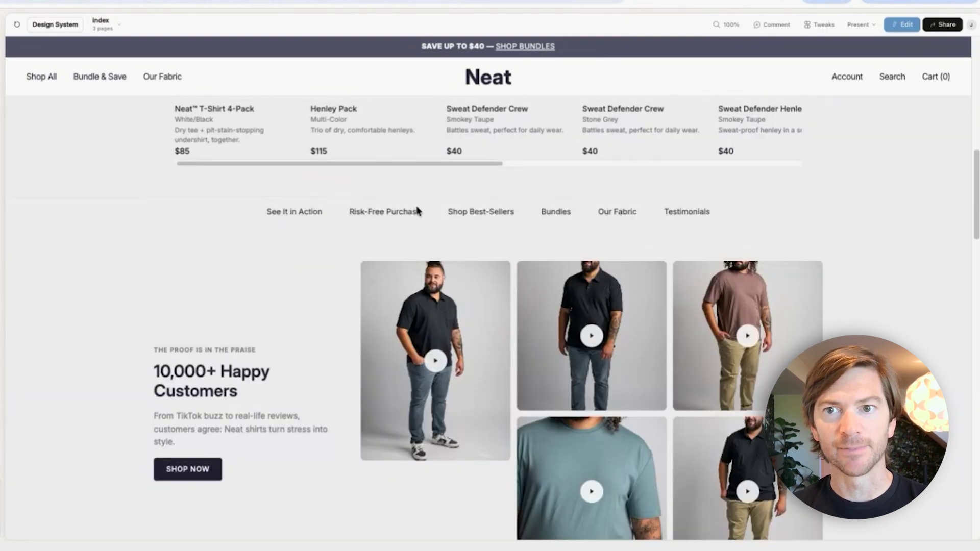
- Follow the Risk-Free Purchase link to the Shop All collection and open the Stone Grey Sweat Defender Crew
left_click(376, 213)
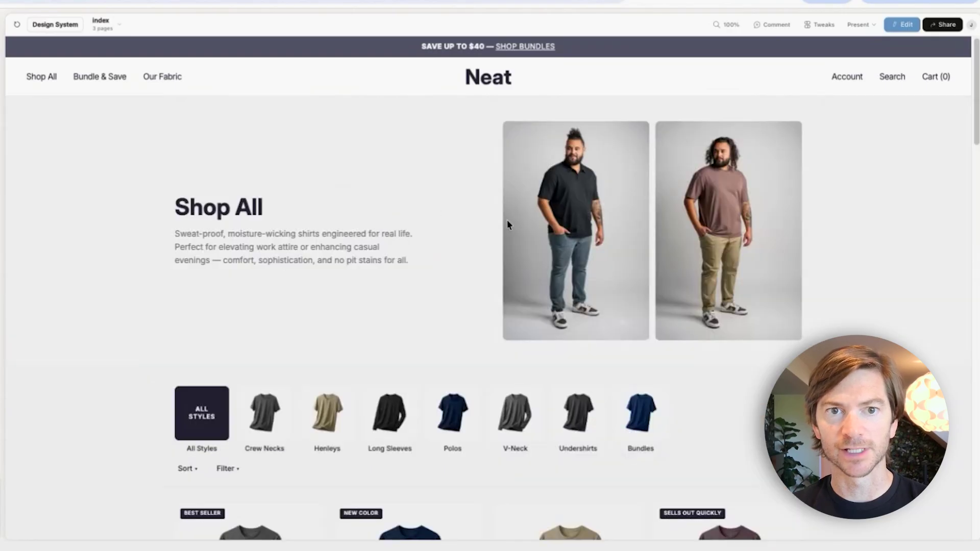
scroll(477, 251, "down", 5)
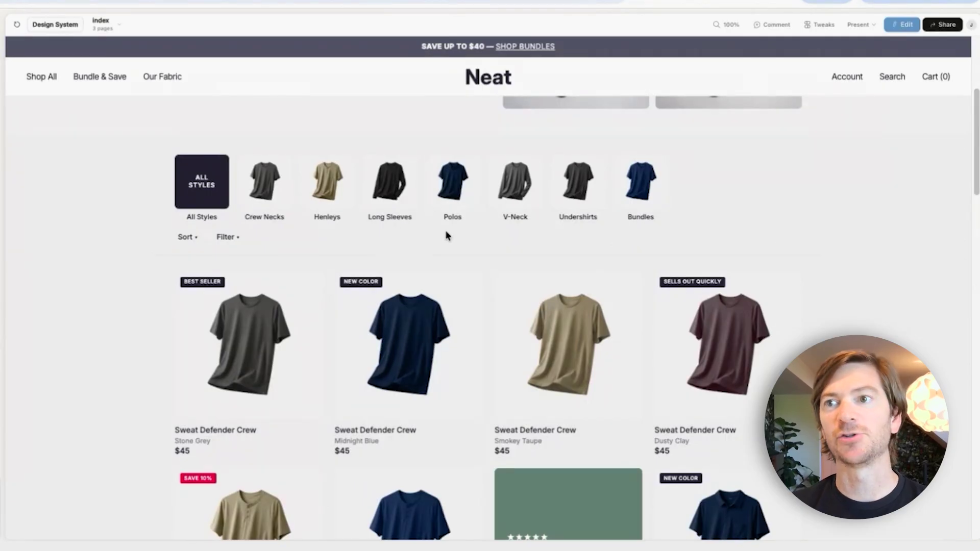
left_click(264, 355)
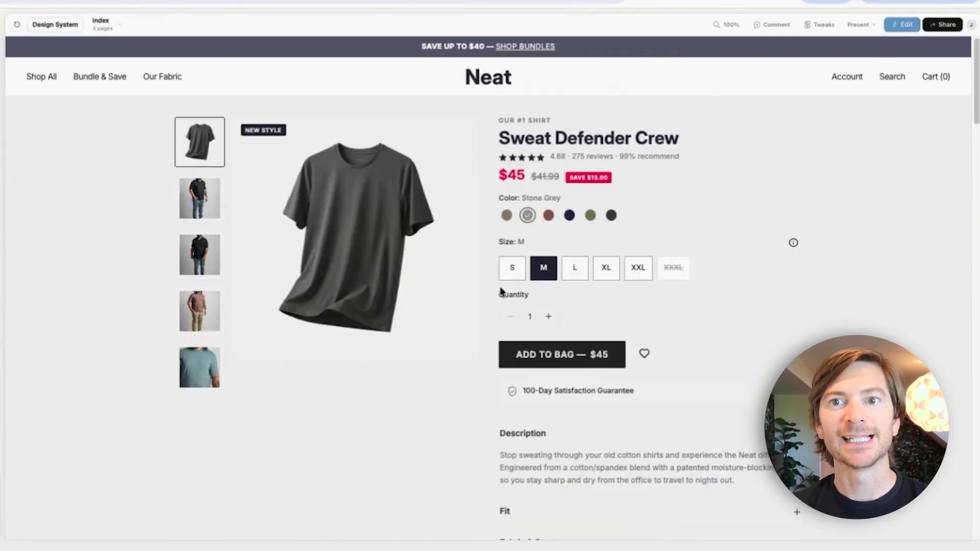
- Examine the Sweat Defender Crew product page from its gallery through reviews and FAQ to the footer
scroll(449, 302, "down", 12)
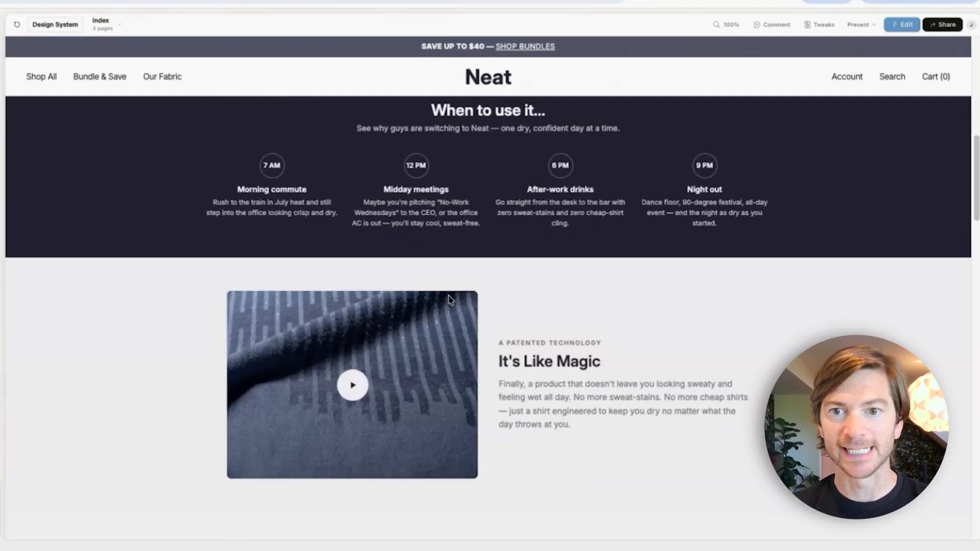
scroll(447, 296, "down", 10)
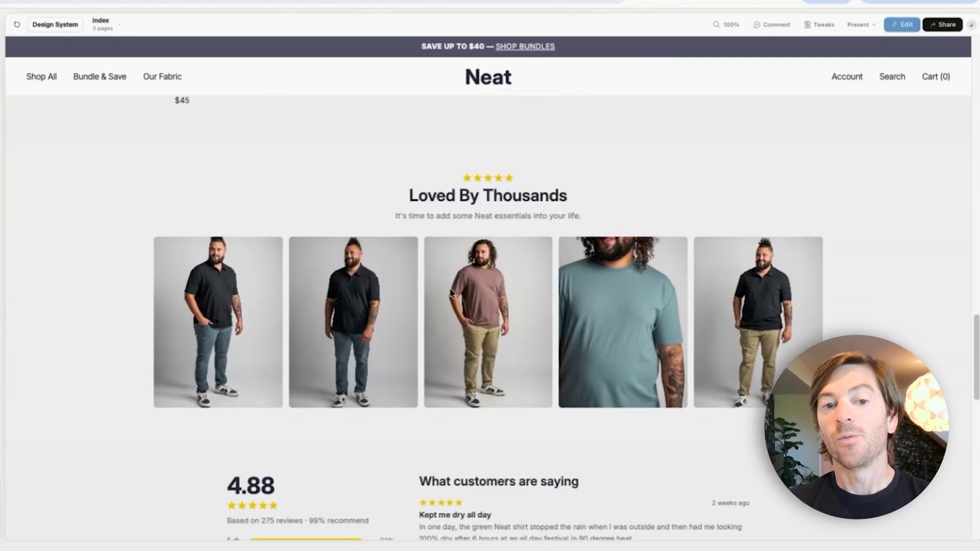
scroll(452, 288, "down", 12)
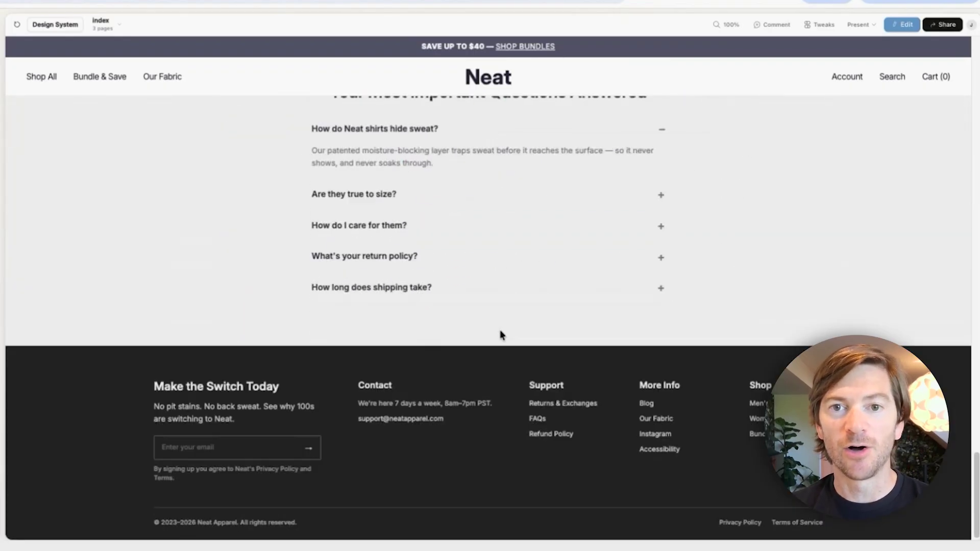
scroll(500, 323, "up", 20)
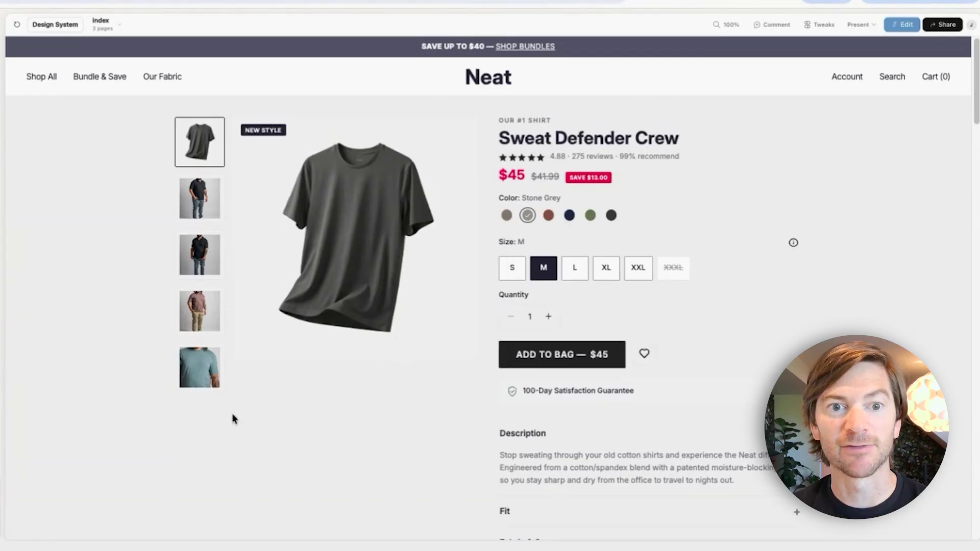
left_click(201, 375)
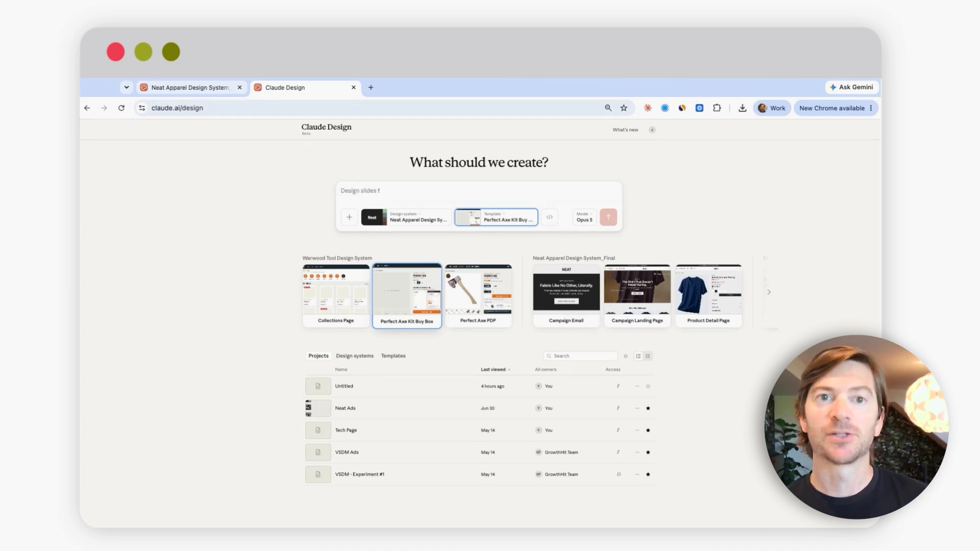
- Clear the Perfect Axe Kit Buy Box template from the new project and search the design systems for "neat"
left_click(406, 296)
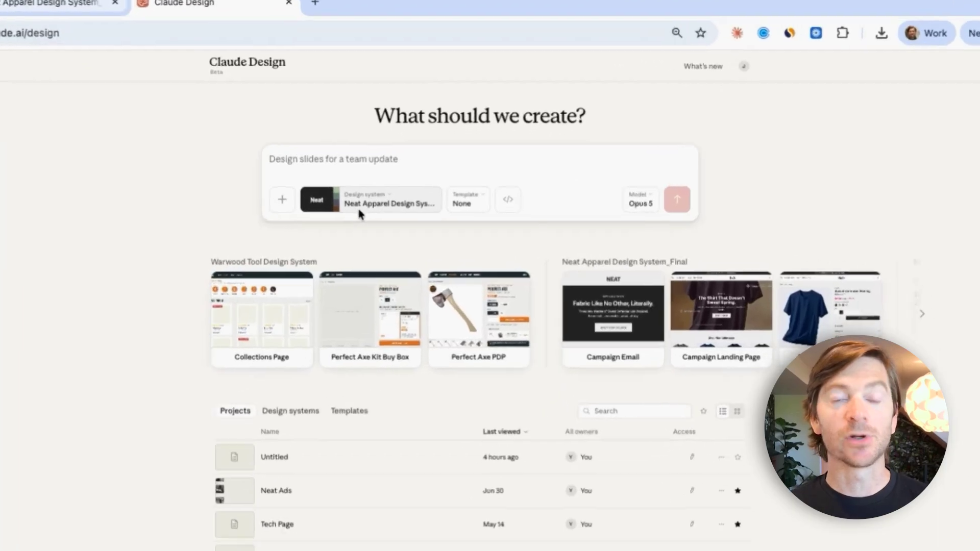
left_click(253, 193)
left_click(367, 197)
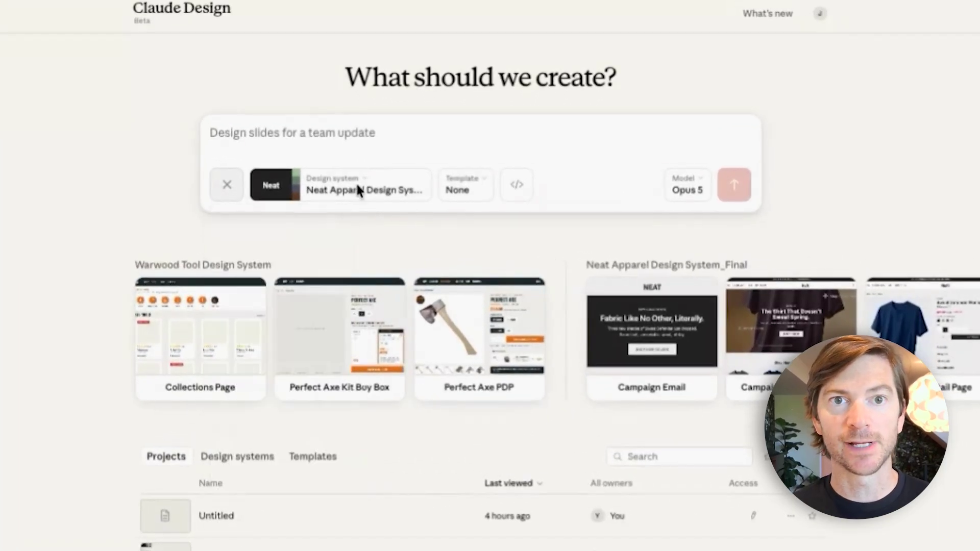
left_click(363, 182)
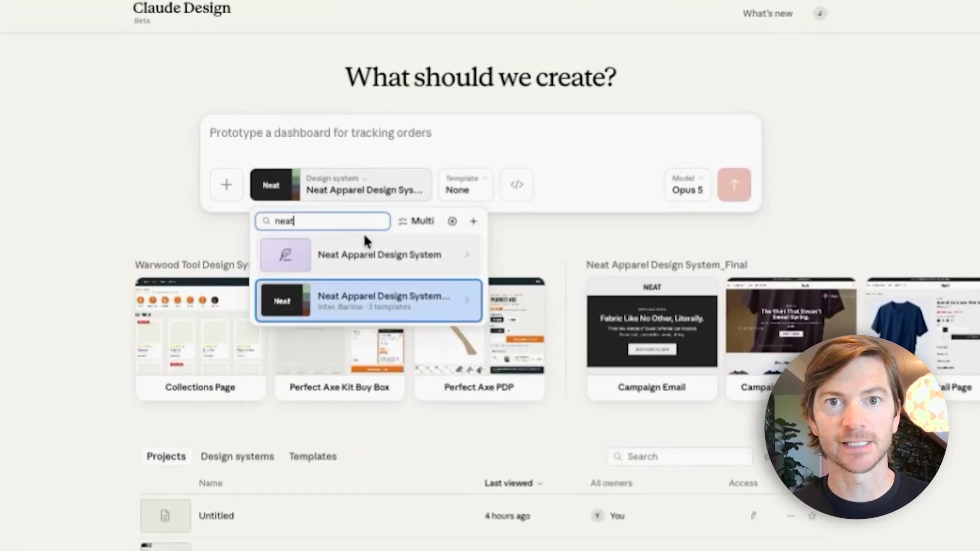
left_click(484, 147)
- Browse the templates available for the new project
left_click(485, 183)
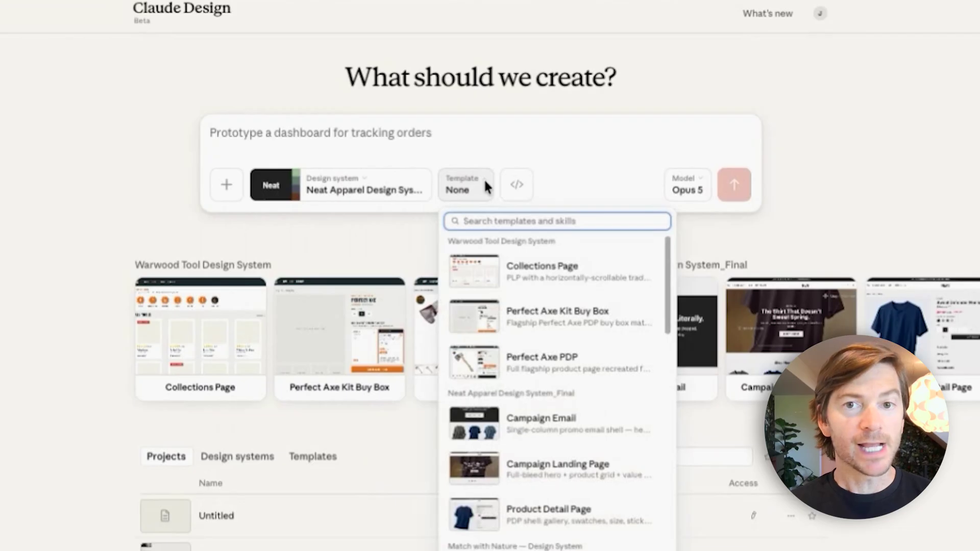
scroll(498, 284, "down", 5)
scroll(500, 287, "up", 5)
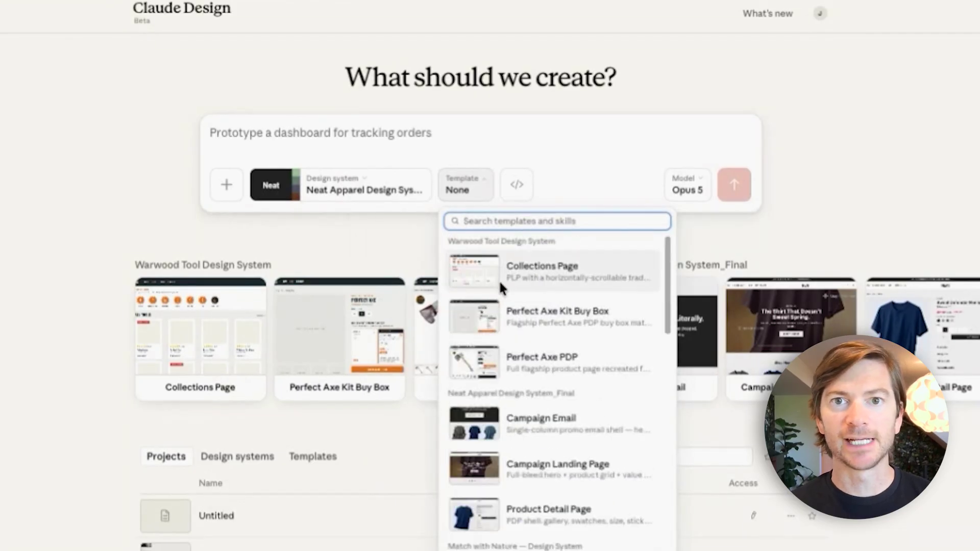
- Begin the new project's prompt with the word "landing"
left_click(541, 158)
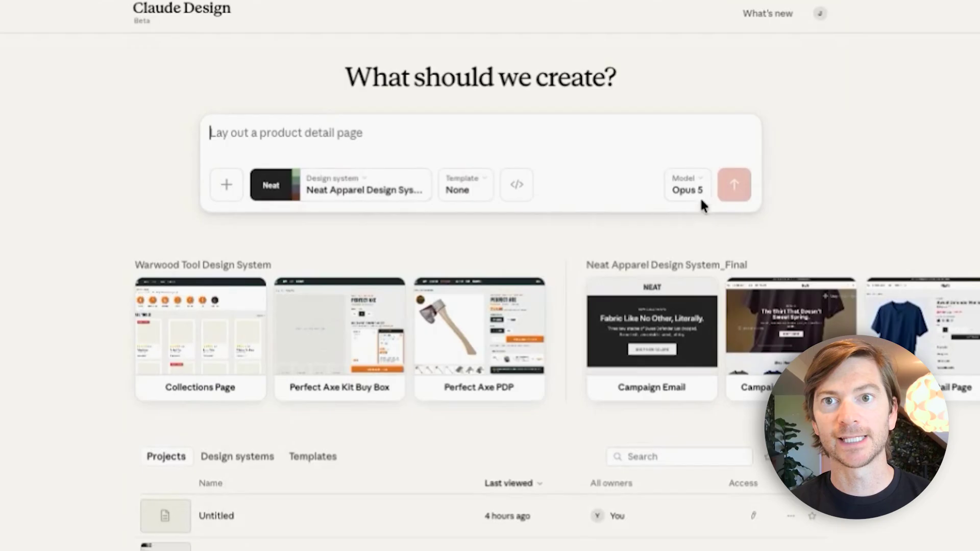
type("landing")
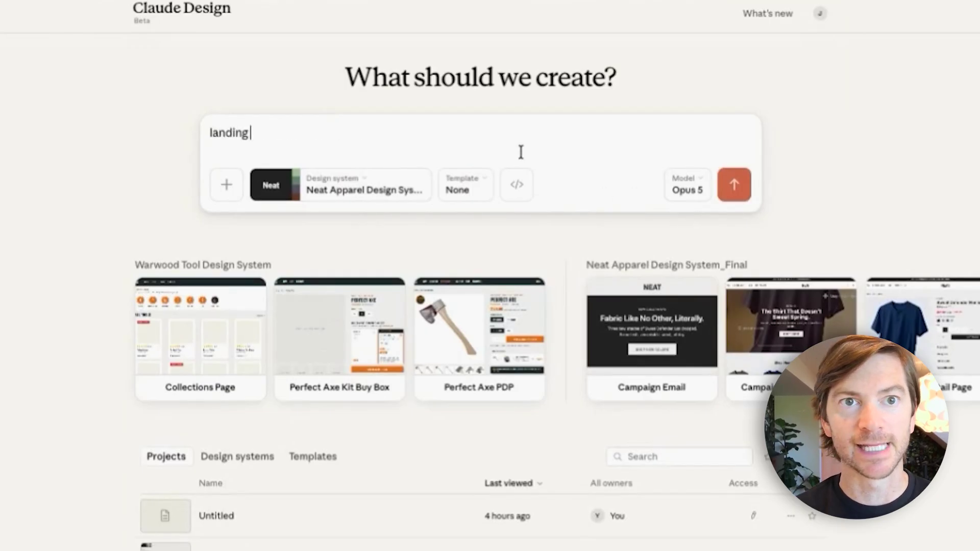
type("ad")
key("End")
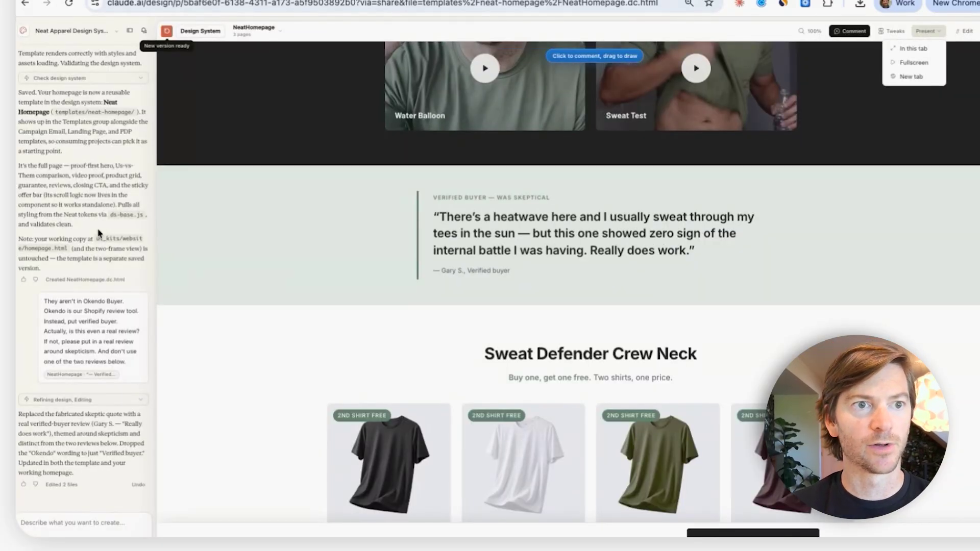
- Read the chat's homepage design prompt section by section, along with Claude's summary of the build
scroll(98, 232, "up", 10)
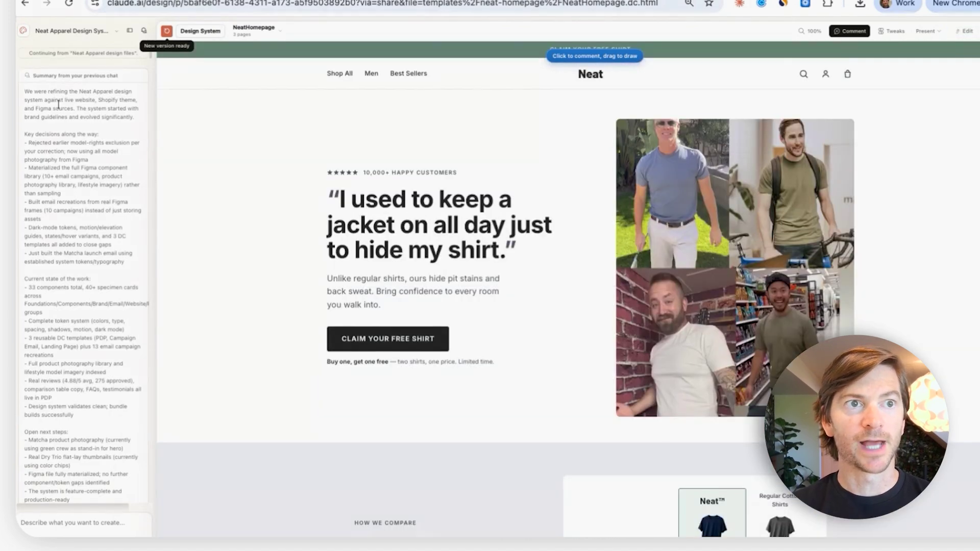
scroll(58, 104, "down", 10)
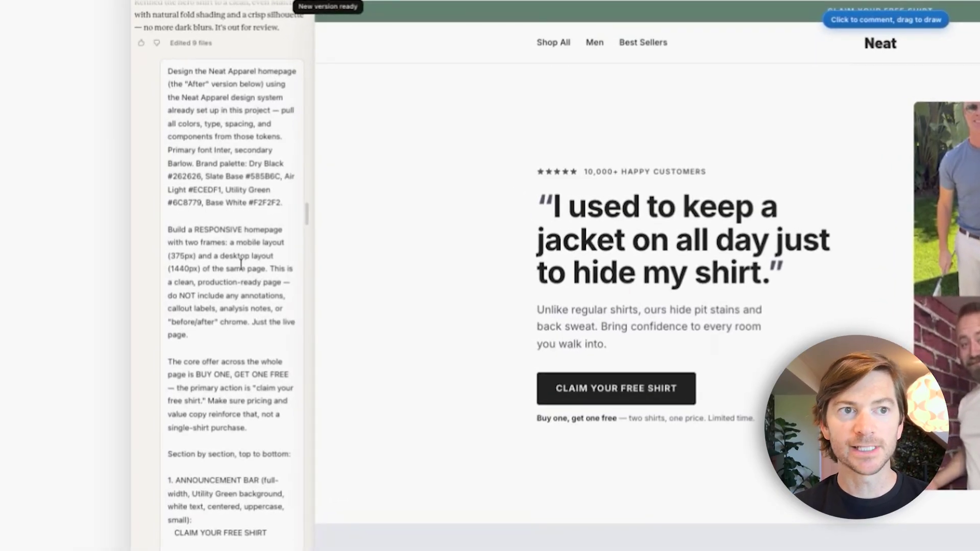
scroll(240, 263, "down", 8)
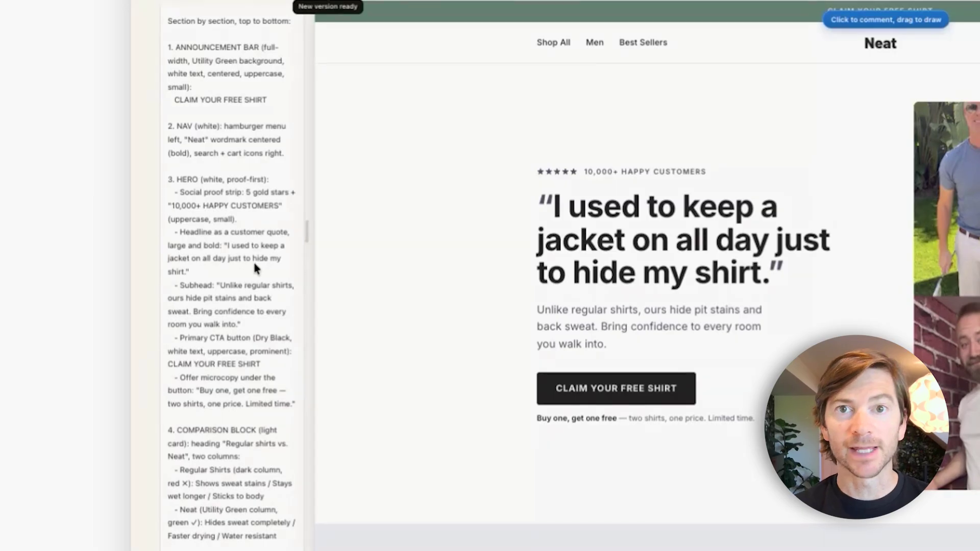
scroll(218, 339, "down", 1)
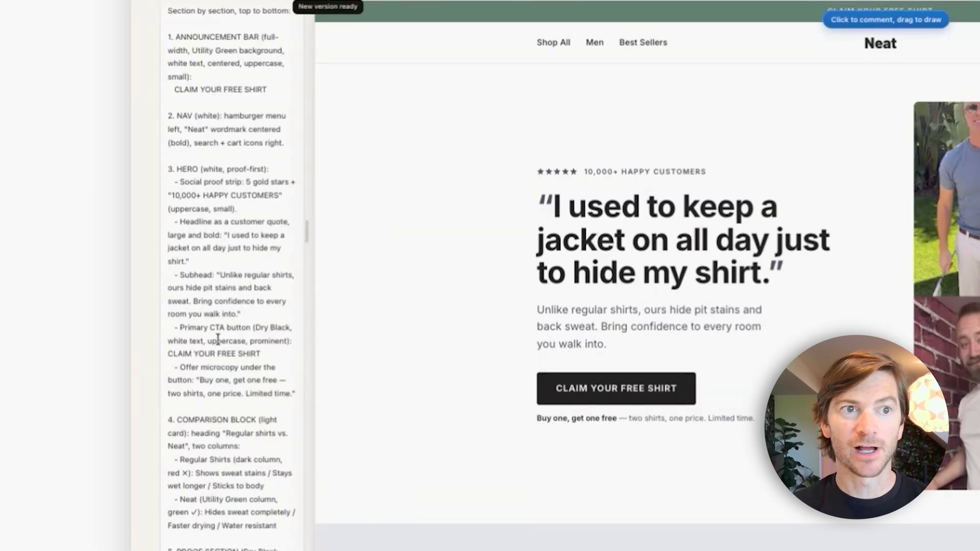
scroll(218, 339, "down", 4)
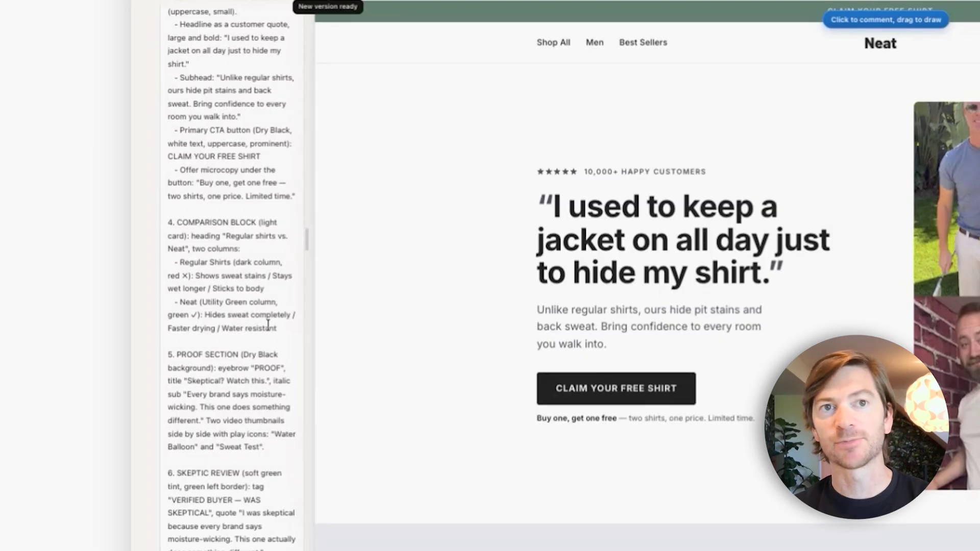
scroll(250, 337, "down", 1)
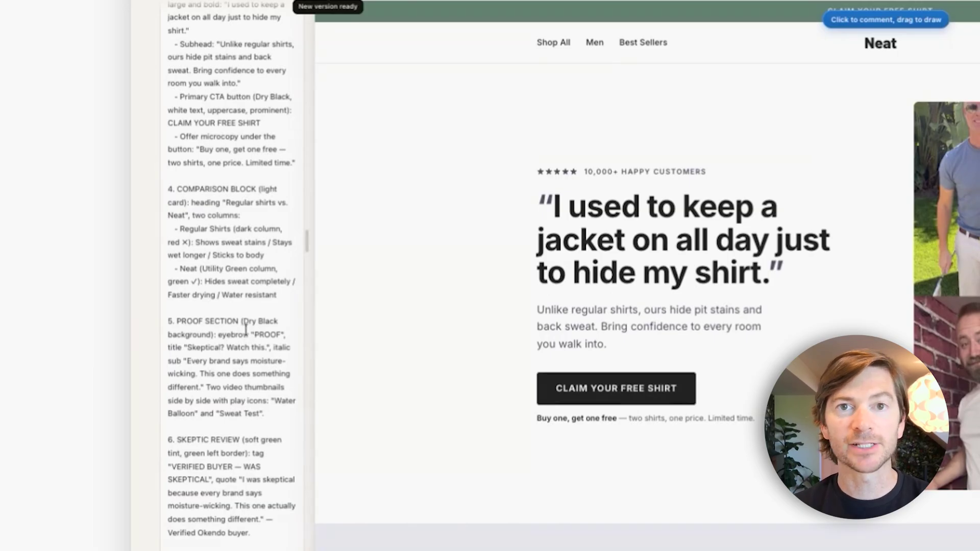
scroll(245, 329, "down", 10)
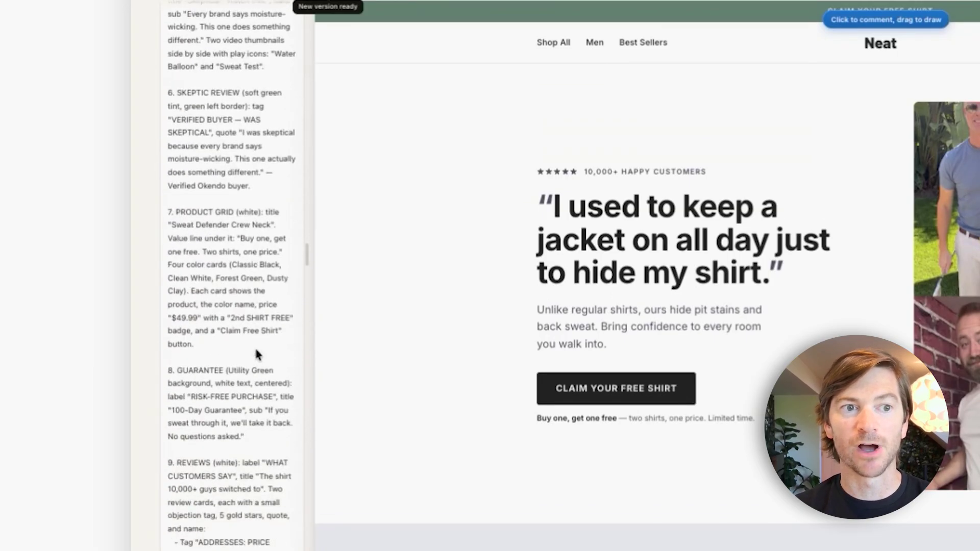
scroll(254, 345, "down", 15)
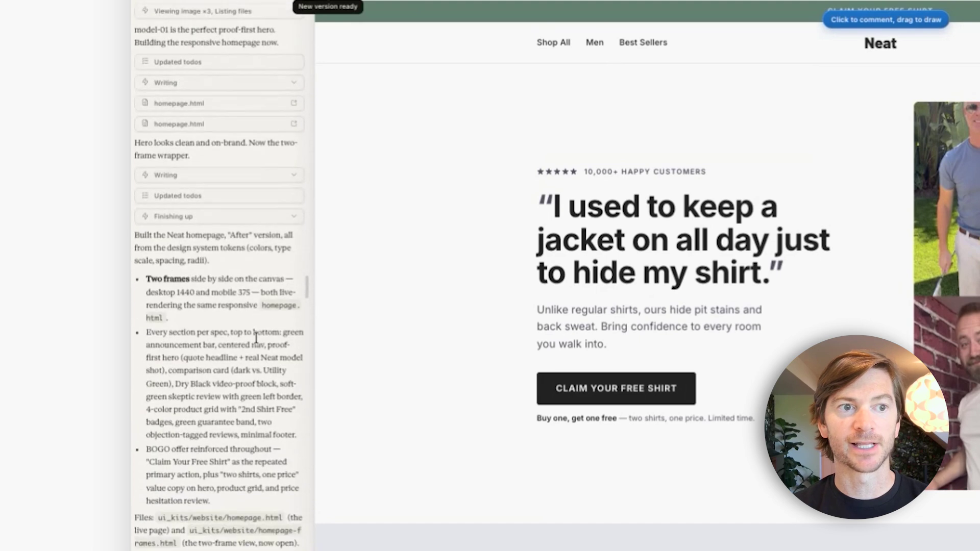
scroll(256, 337, "down", 4)
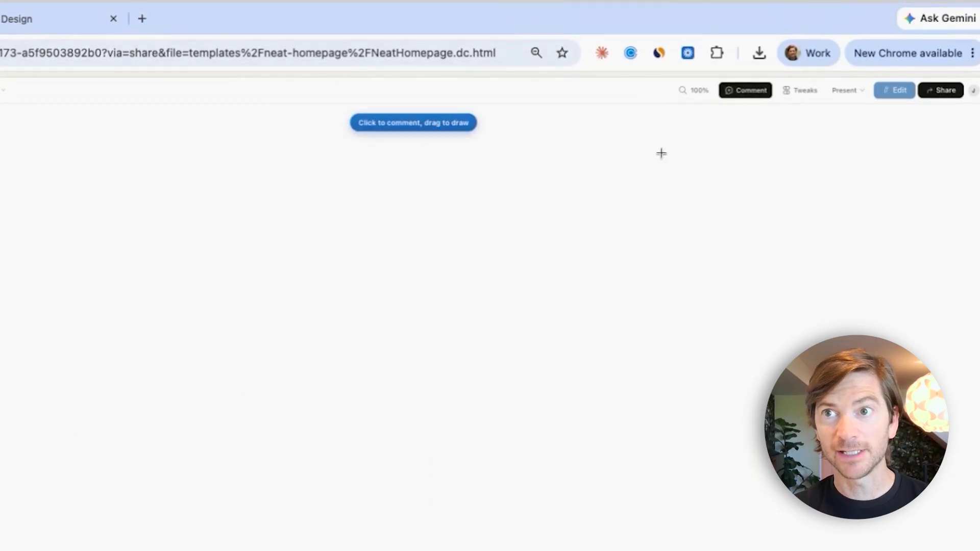
- Start a comment on the homepage hero's customer photo collage, and dismiss it without entering any text
left_click(613, 365)
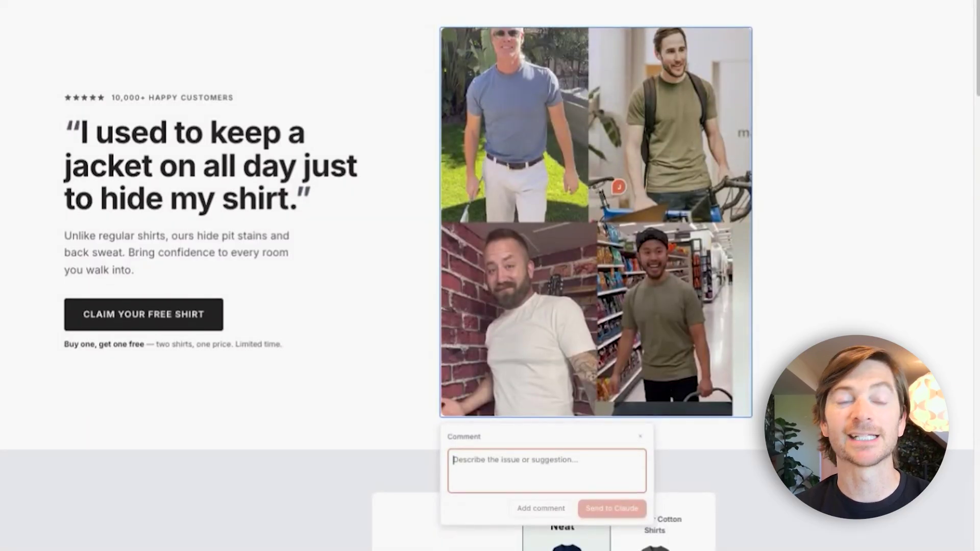
key("Escape")
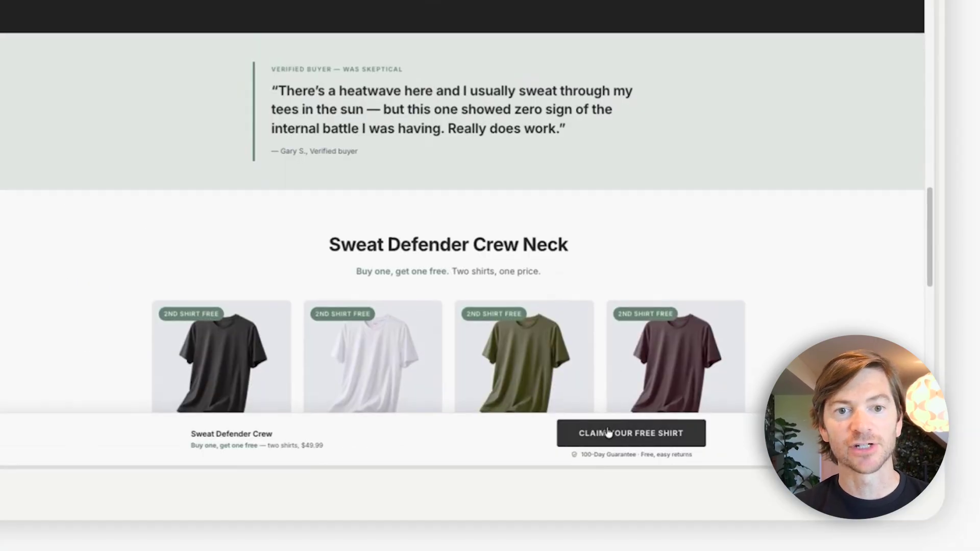
- Review the generated homepage from the Sweat Defender Crew Neck products through the guarantee and customer reviews to the closing call to action
scroll(585, 383, "down", 5)
scroll(587, 382, "down", 6)
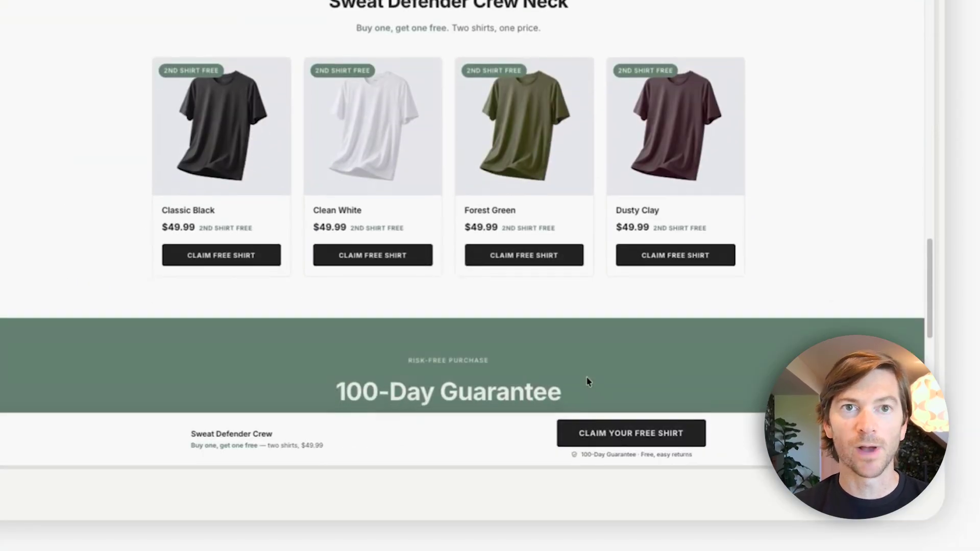
scroll(589, 380, "down", 6)
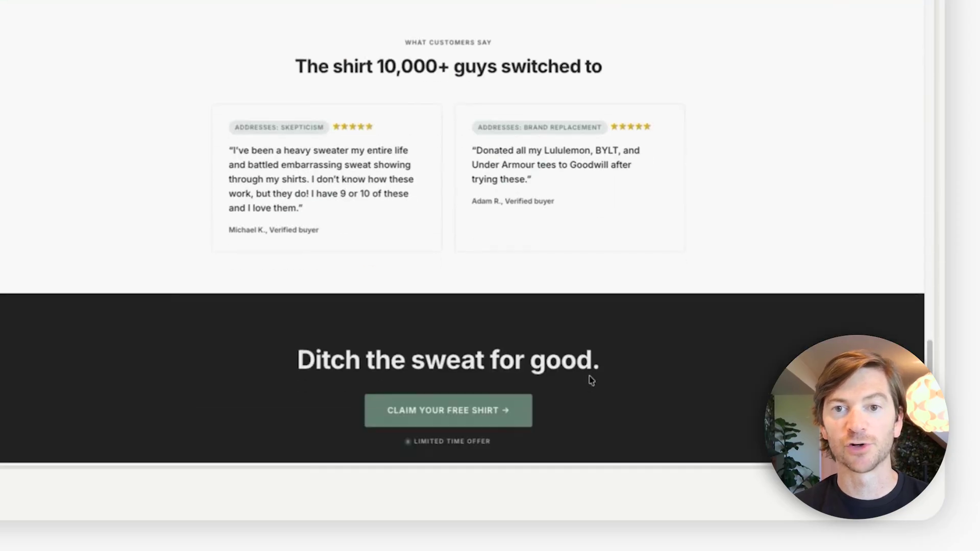
scroll(536, 327, "up", 6)
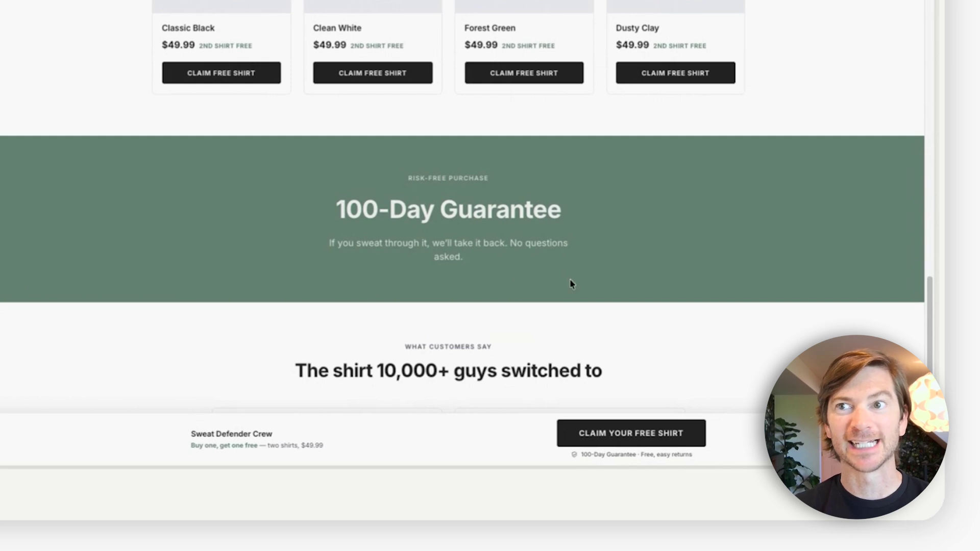
scroll(275, 323, "down", 7)
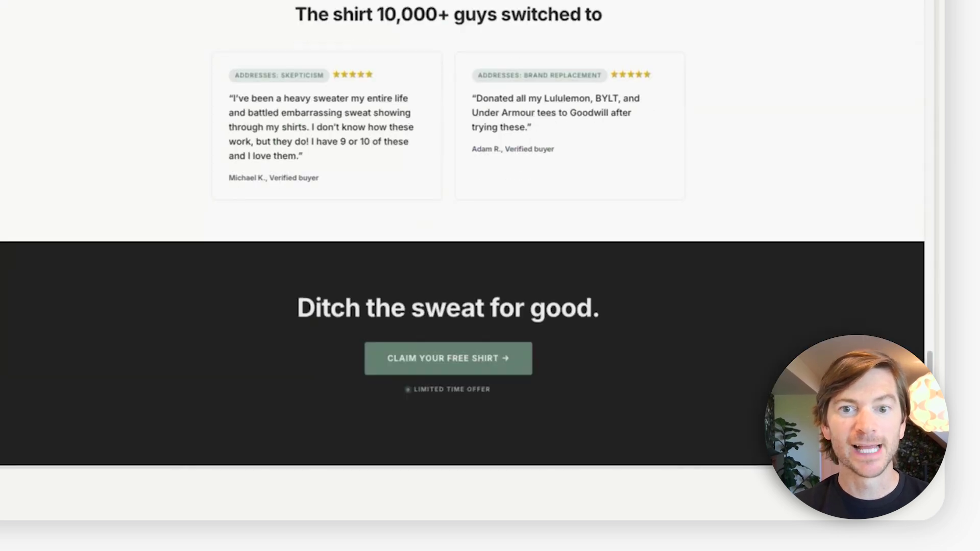
scroll(372, 277, "up", 13)
scroll(372, 277, "up", 5)
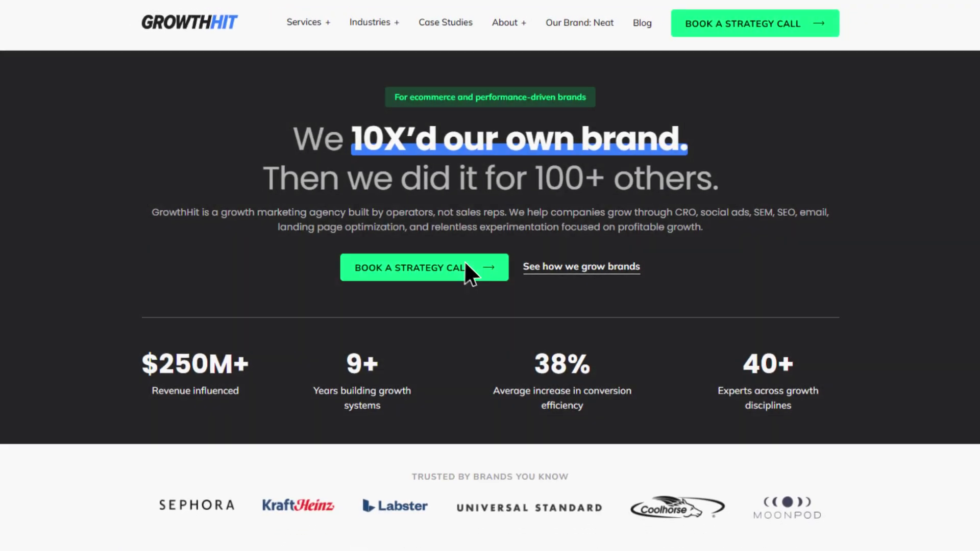
- Open the strategy call booking from the hero section of the GrowthHit website
left_click(452, 265)
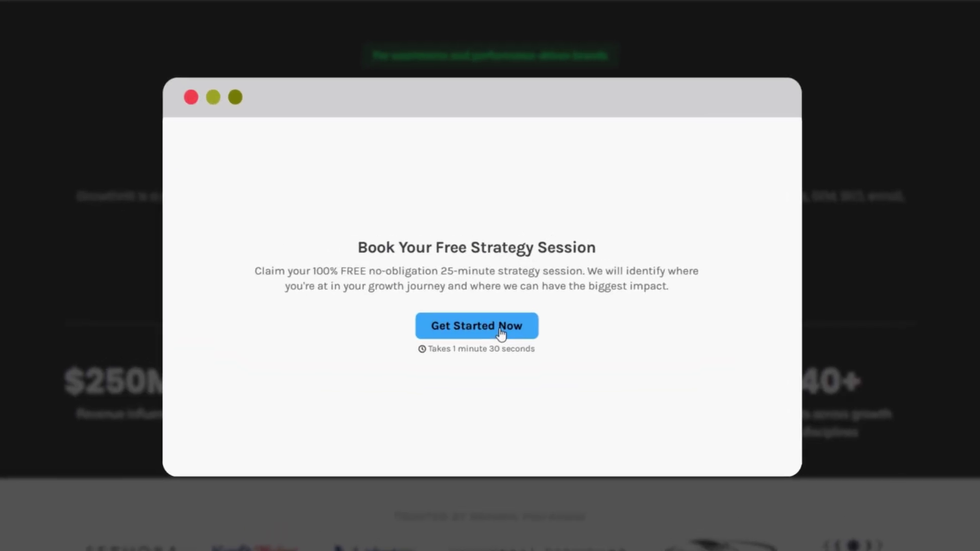